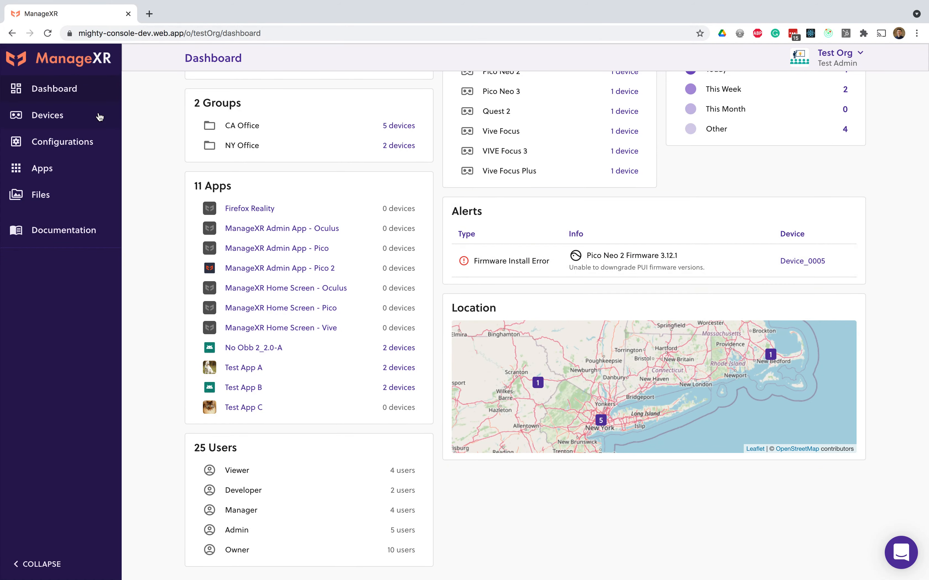
Step: Open the device list and turn on its detail view
{"action": "left_click", "coordinate": [98, 115]}
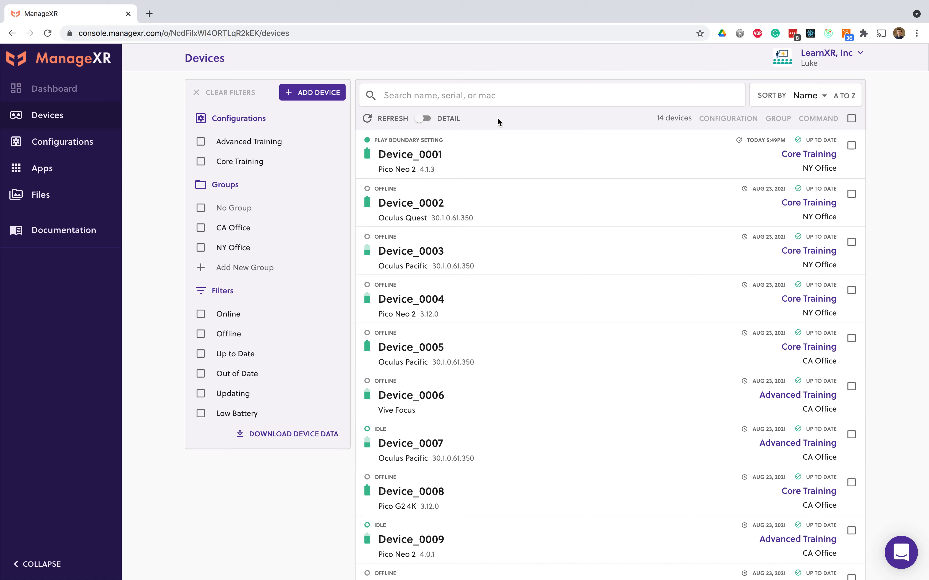
{"action": "left_click", "coordinate": [424, 119]}
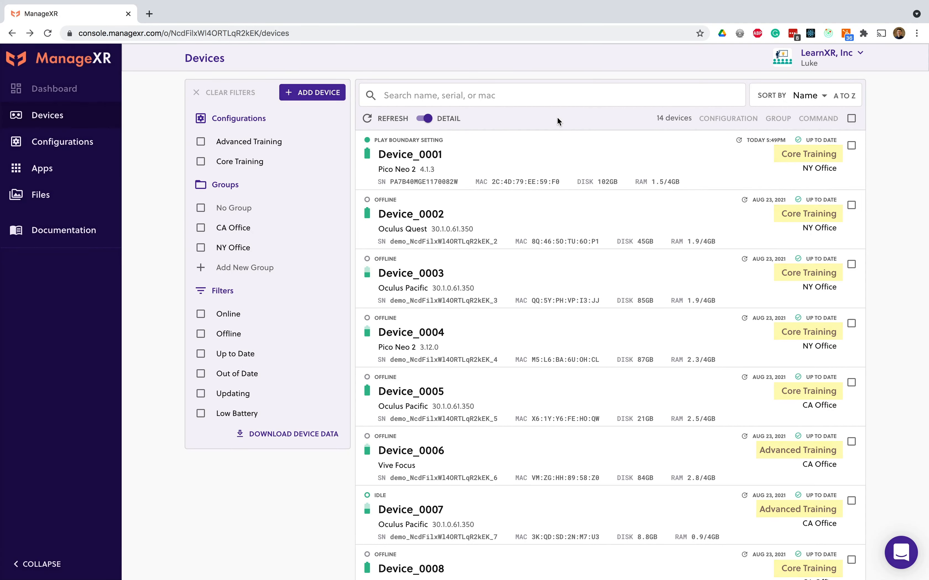
Step: Approve Safety Training in the Core Training configuration with release channel Production: 2.0-A (2), and save the configuration
{"action": "left_click", "coordinate": [797, 155]}
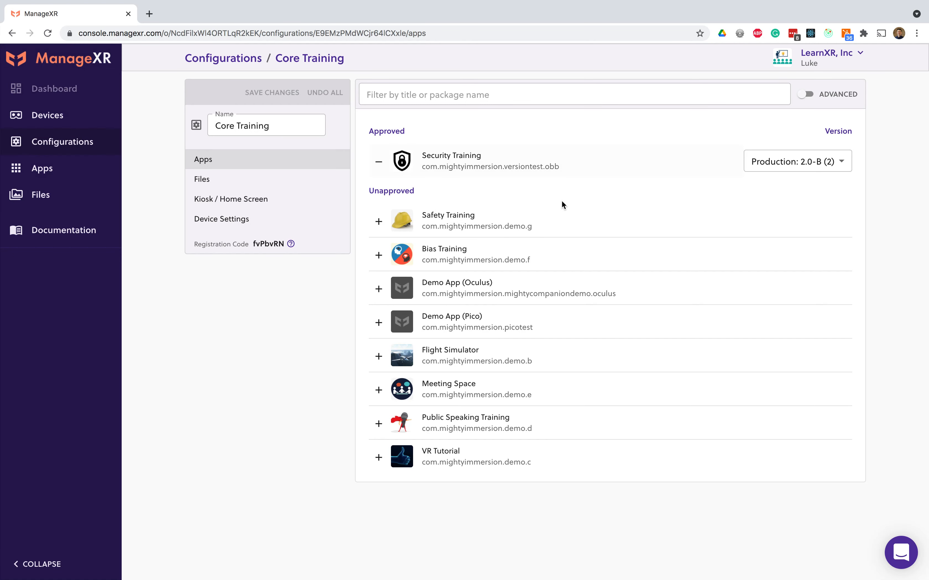
{"action": "left_click", "coordinate": [570, 228]}
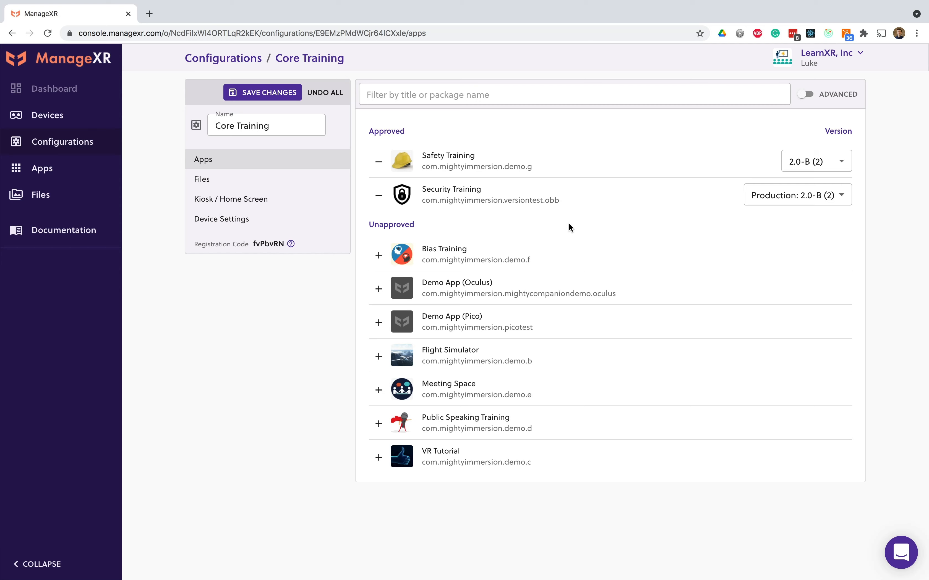
{"action": "left_click", "coordinate": [793, 164]}
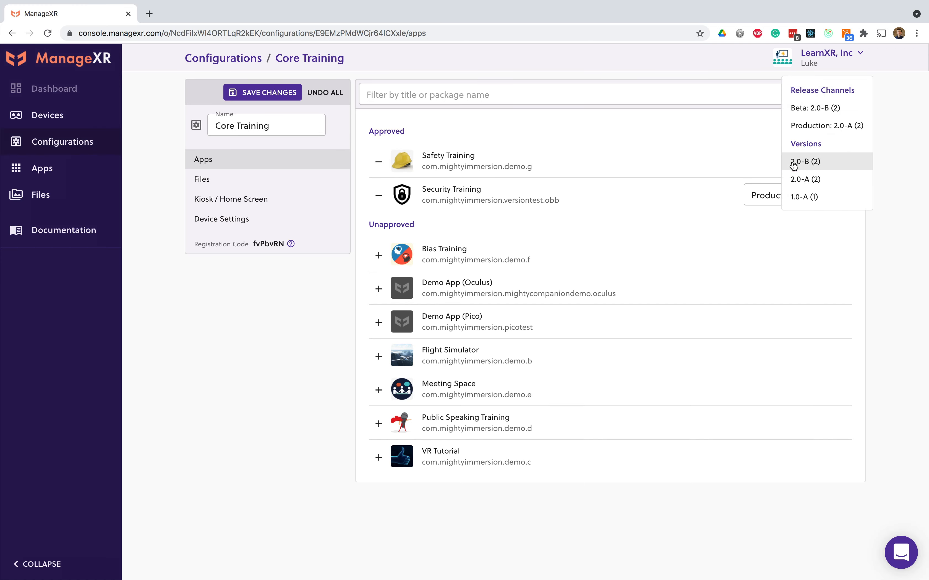
{"action": "left_click", "coordinate": [809, 128]}
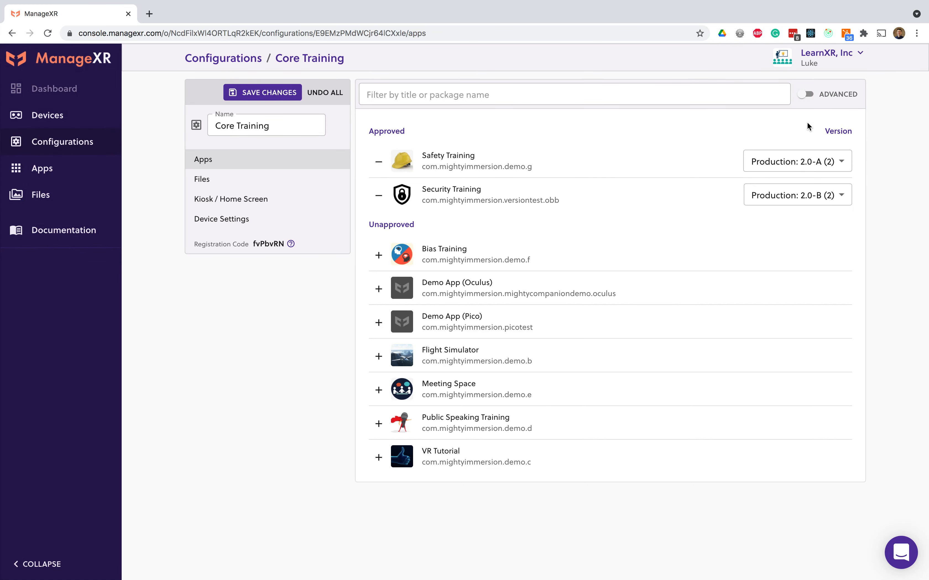
{"action": "left_click", "coordinate": [279, 96]}
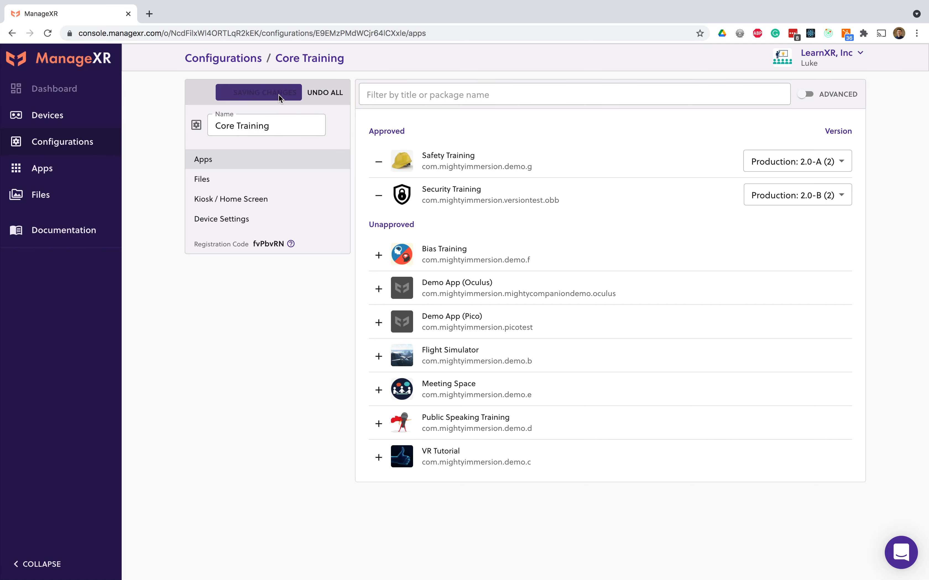
Step: Return to the device list and open Device_0001
{"action": "left_click", "coordinate": [87, 123]}
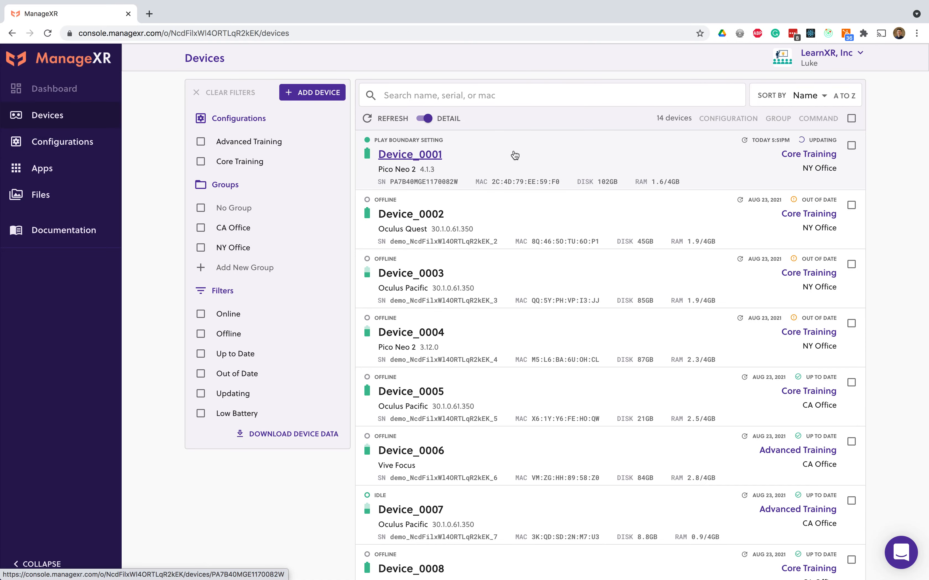
{"action": "left_click", "coordinate": [513, 156]}
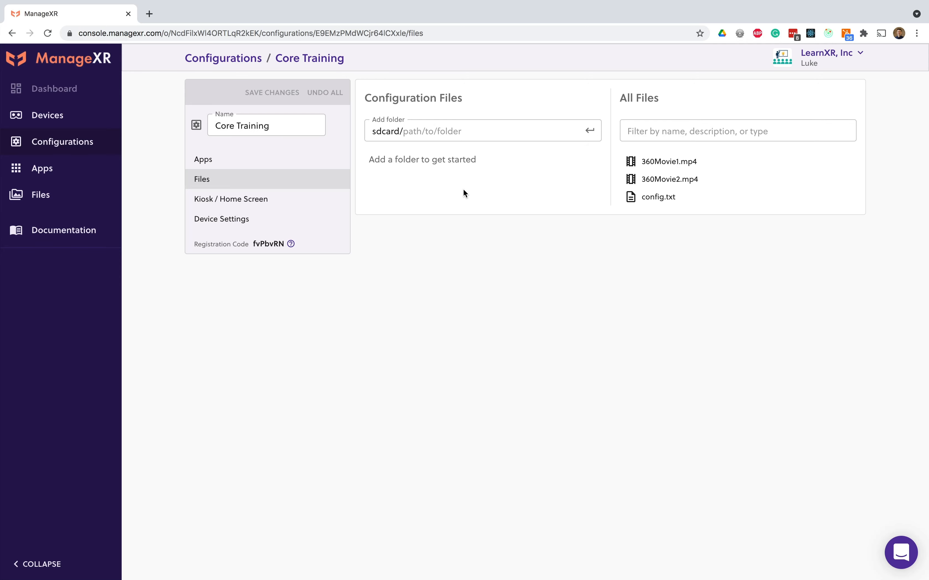
Step: Add the folder sdcard/Movies containing 360Movie1.mp4 and 360Movie2.mp4 to the Core Training configuration files, and save the changes
{"action": "left_click", "coordinate": [456, 130]}
{"action": "type", "text": "Movies"}
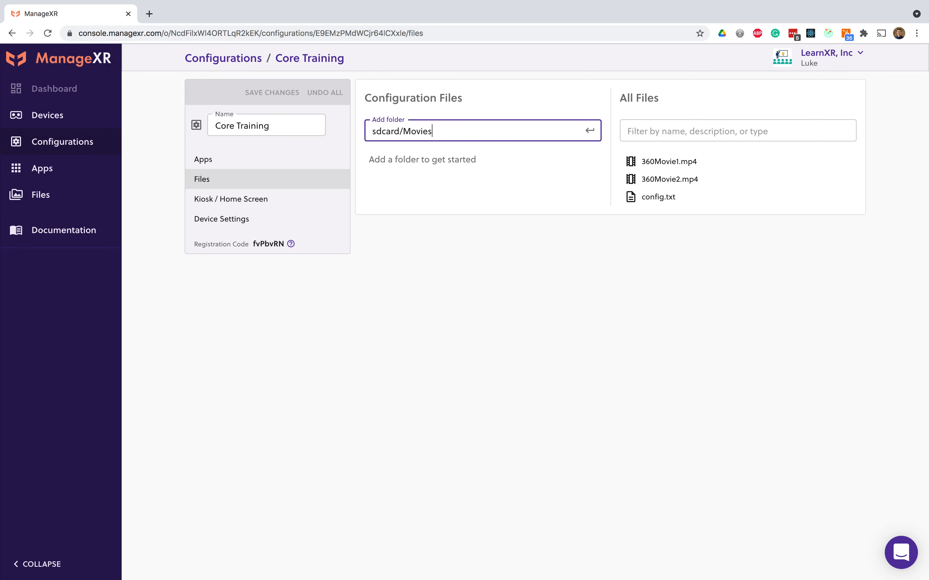
{"action": "key", "text": "Return"}
{"action": "left_click_drag", "start_coordinate": [653, 161], "coordinate": [528, 183]}
{"action": "left_click_drag", "start_coordinate": [631, 181], "coordinate": [500, 183]}
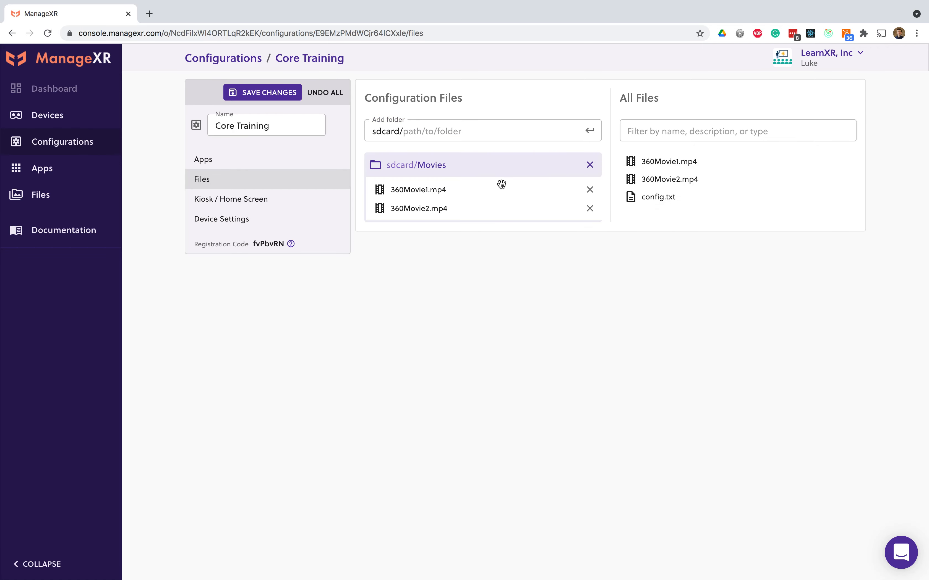
{"action": "left_click", "coordinate": [284, 93]}
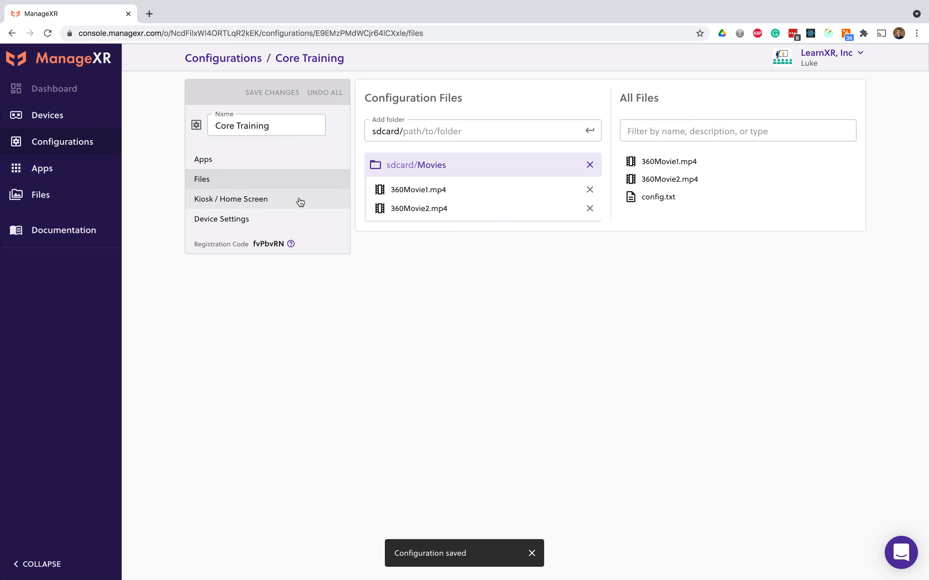
Step: Enable the home screen for the Core Training configuration
{"action": "left_click", "coordinate": [268, 200]}
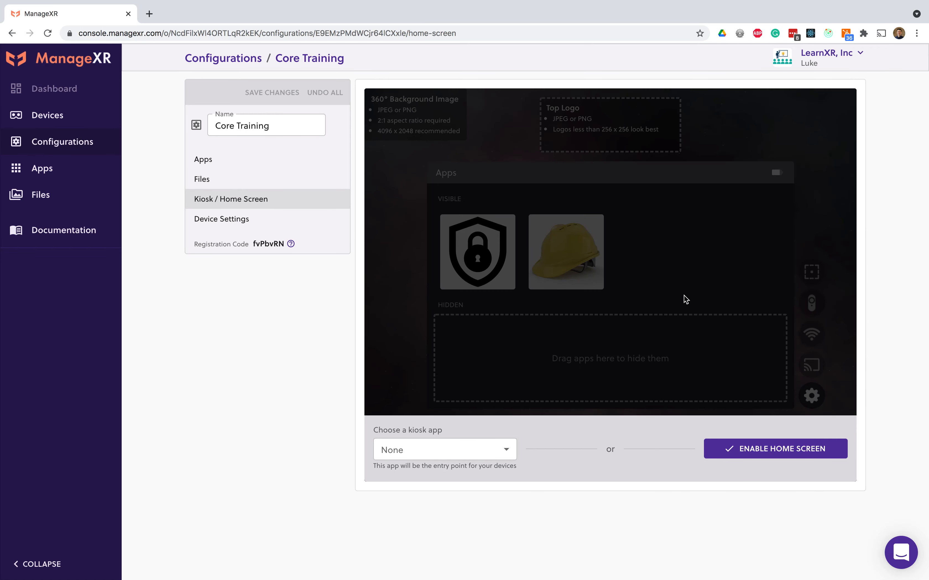
{"action": "left_click", "coordinate": [769, 446]}
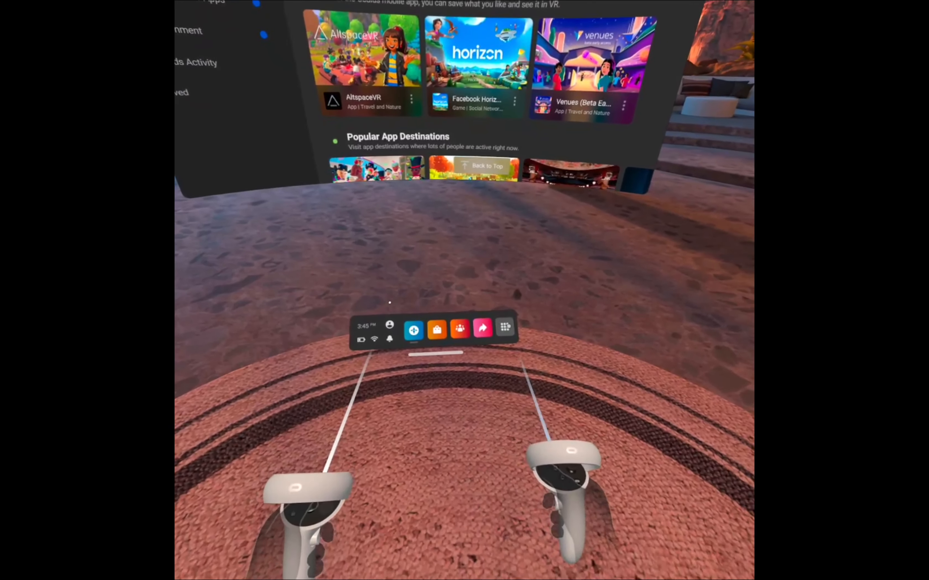
Step: In the headset, filter the apps to Unknown Sources, open ManageXR and examine the apps in its App Library
{"action": "left_click", "coordinate": [514, 340]}
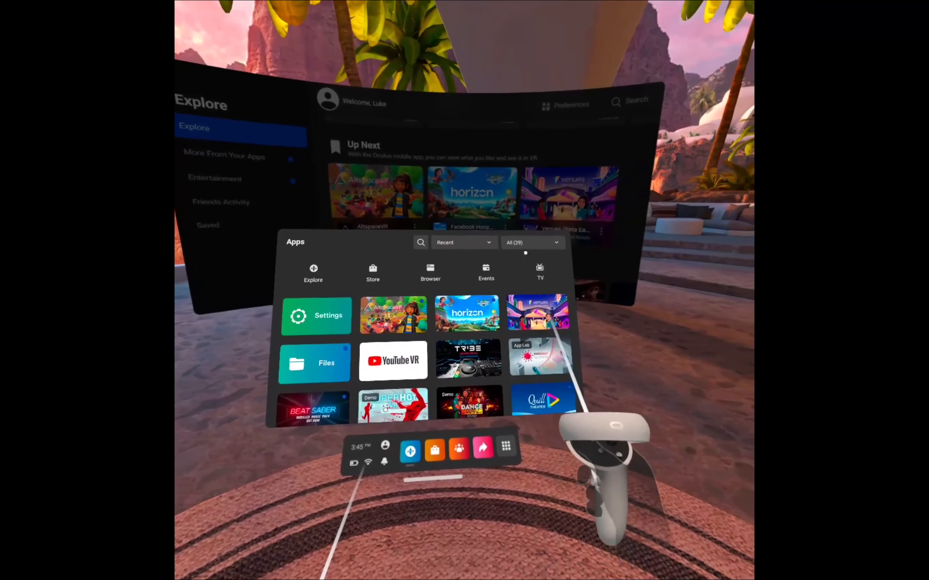
{"action": "left_click", "coordinate": [525, 249]}
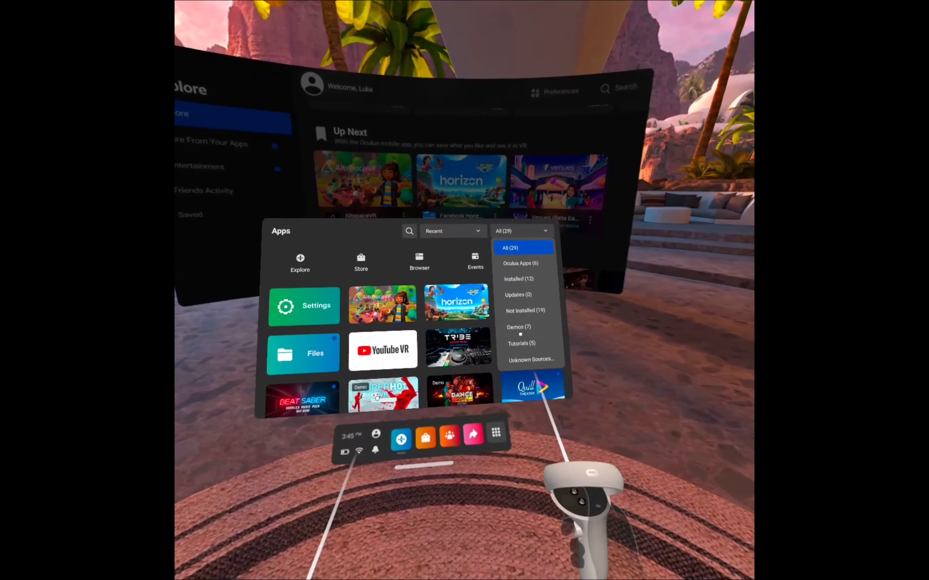
{"action": "left_click", "coordinate": [530, 357]}
{"action": "scroll", "coordinate": [549, 357], "scroll_direction": "down", "scroll_amount": 5}
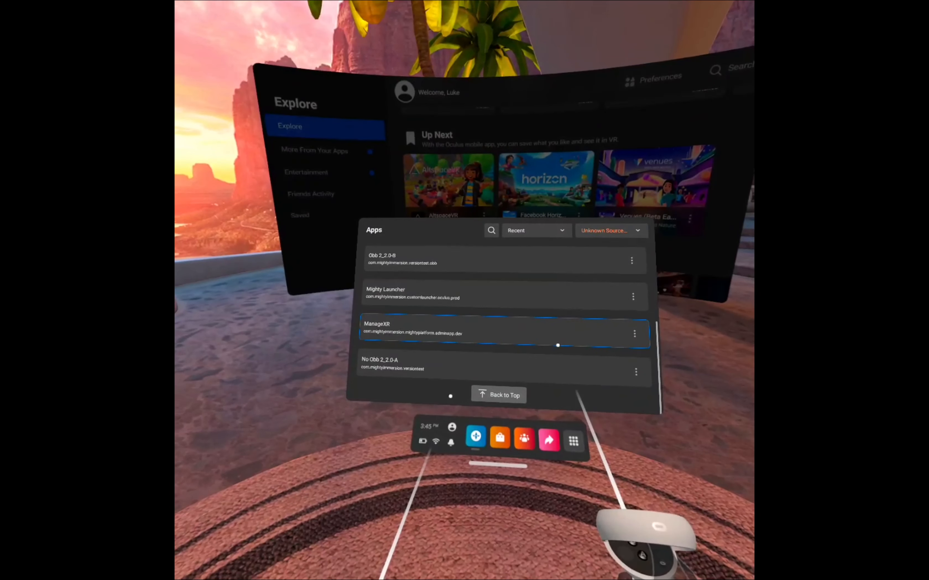
{"action": "left_click", "coordinate": [557, 346]}
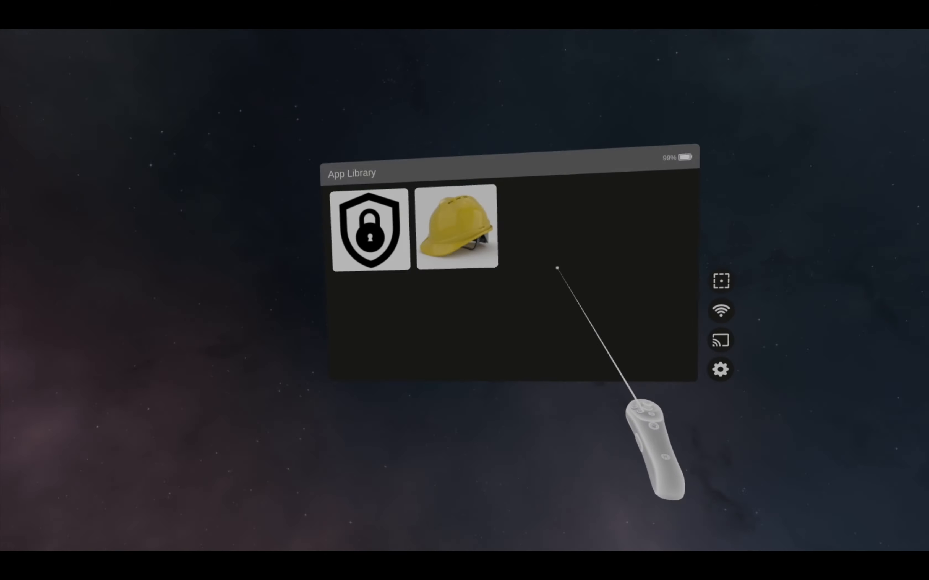
{"action": "mouse_move", "coordinate": [437, 261]}
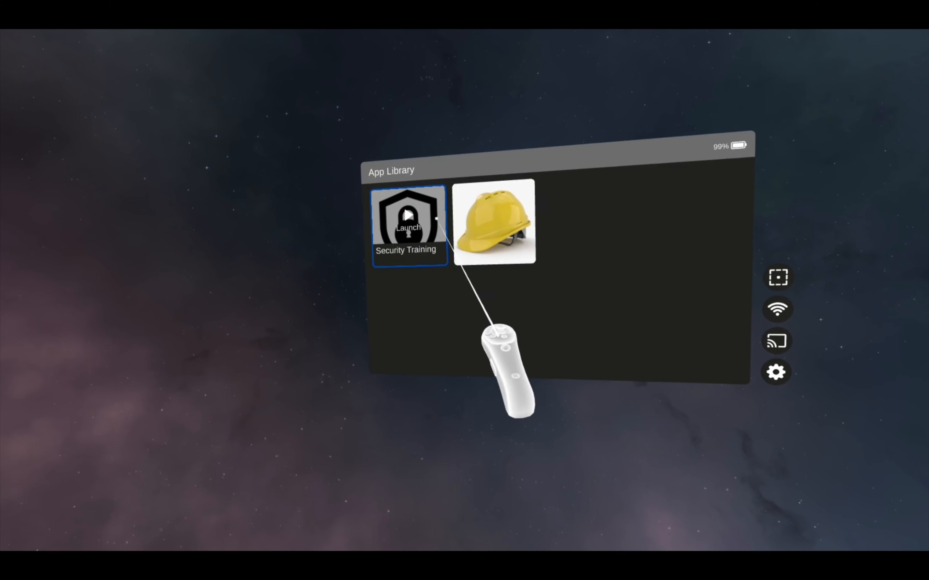
{"action": "mouse_move", "coordinate": [495, 234]}
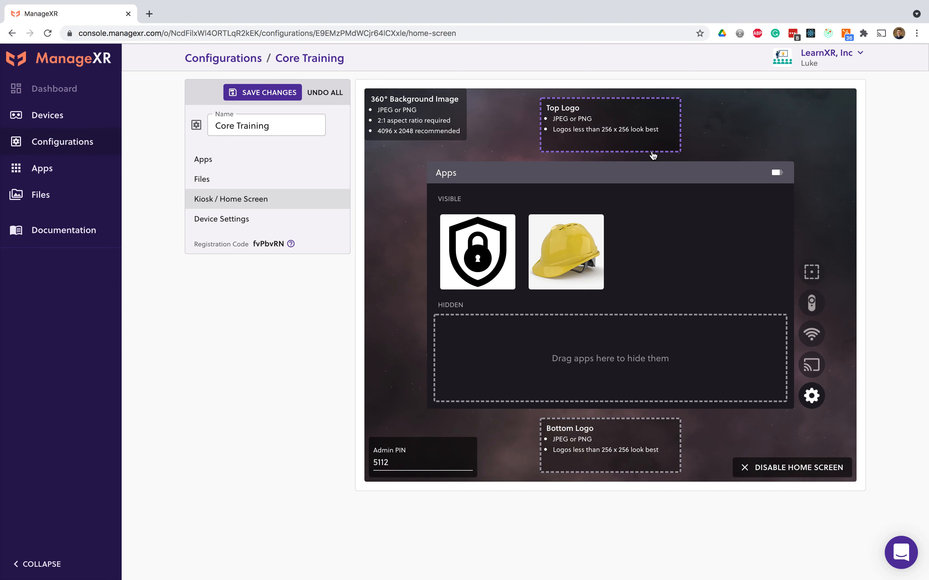
Step: Upload Logo_ManageXR.png as the home screen's top logo and background_2.png as its 360° background image
{"action": "left_click", "coordinate": [652, 152]}
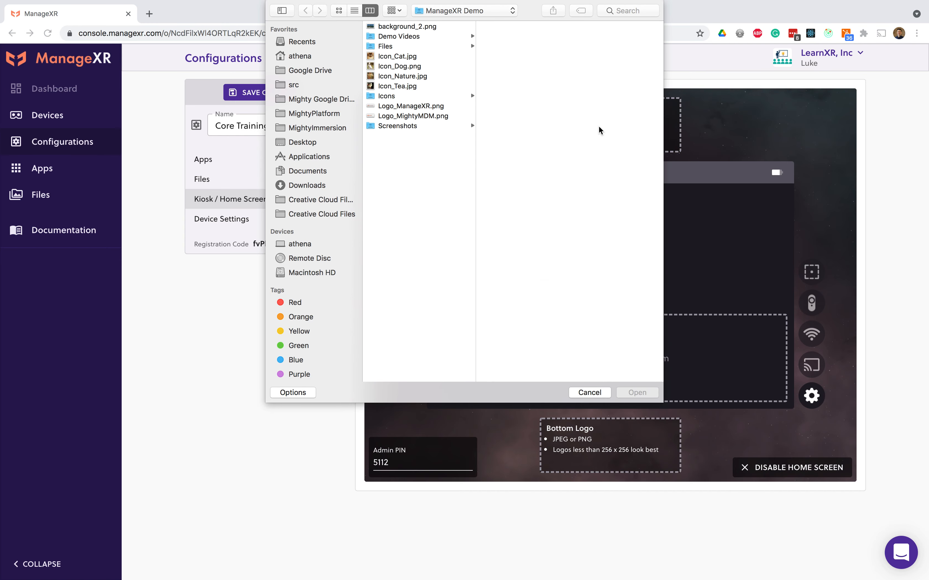
{"action": "double_click", "coordinate": [458, 106]}
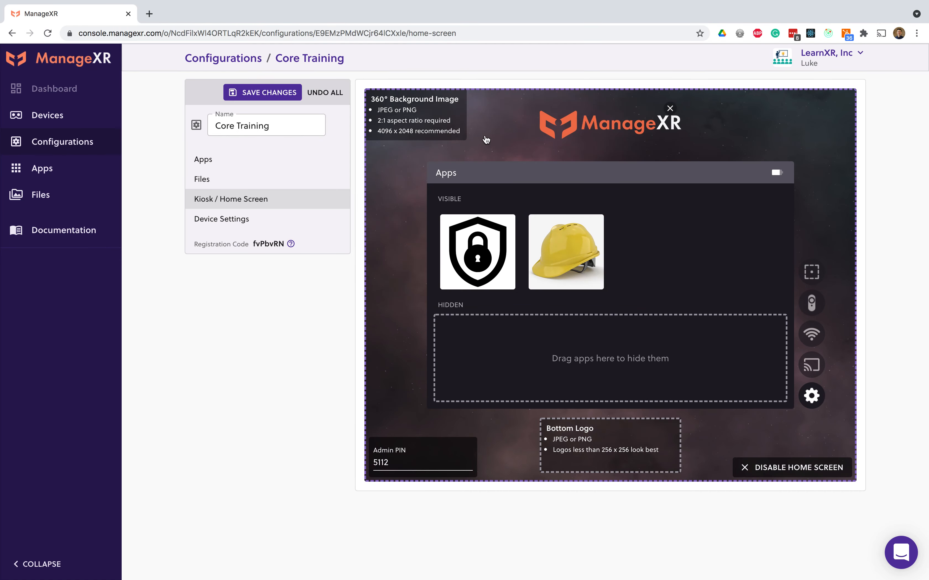
{"action": "left_click", "coordinate": [485, 135]}
{"action": "double_click", "coordinate": [431, 25]}
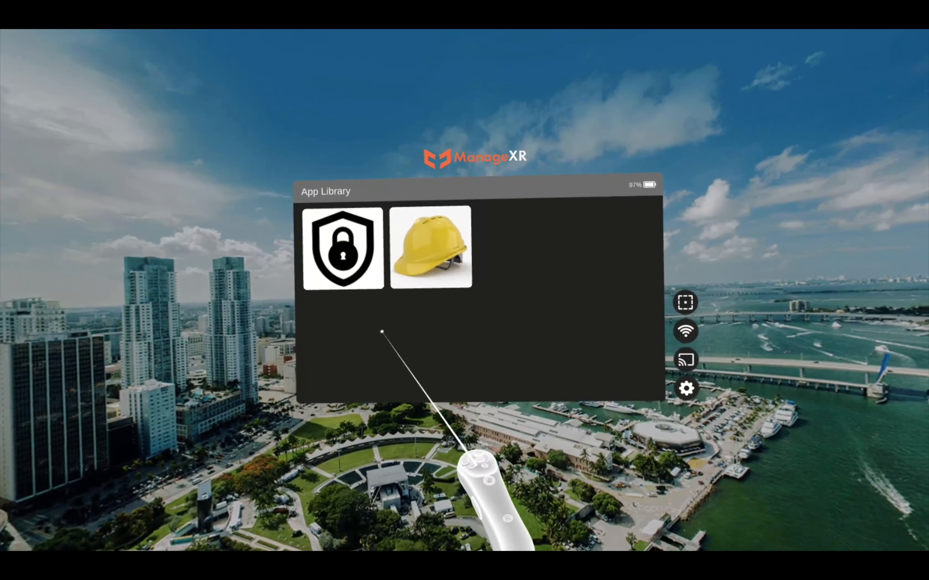
{"action": "mouse_move", "coordinate": [422, 275]}
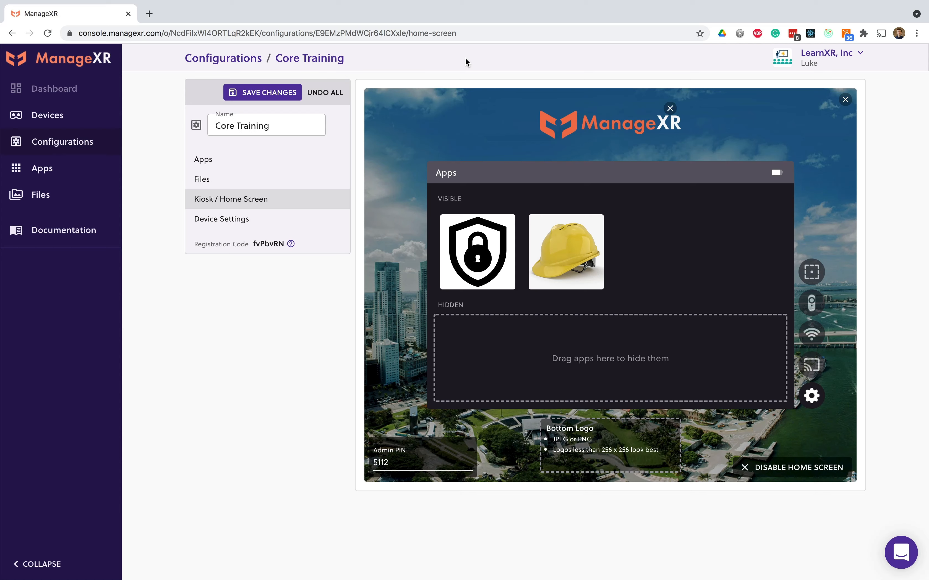
Step: Disable the home screen and choose Safety Training as the kiosk app
{"action": "left_click", "coordinate": [798, 467]}
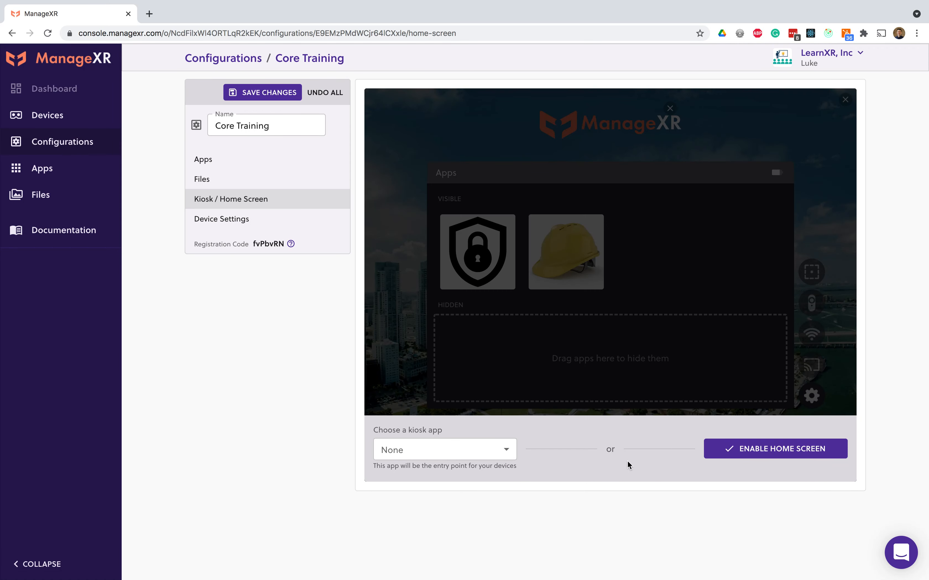
{"action": "left_click", "coordinate": [506, 453]}
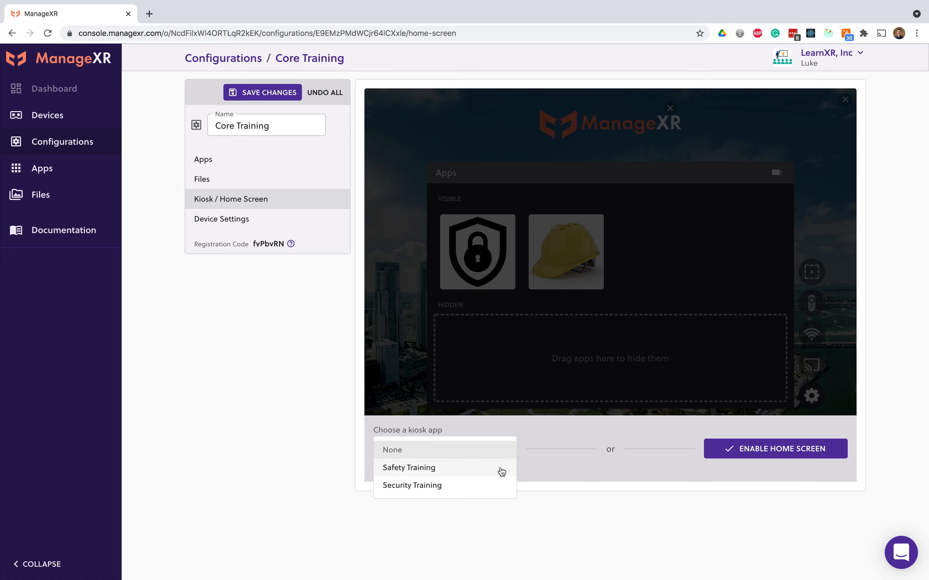
{"action": "left_click", "coordinate": [501, 472]}
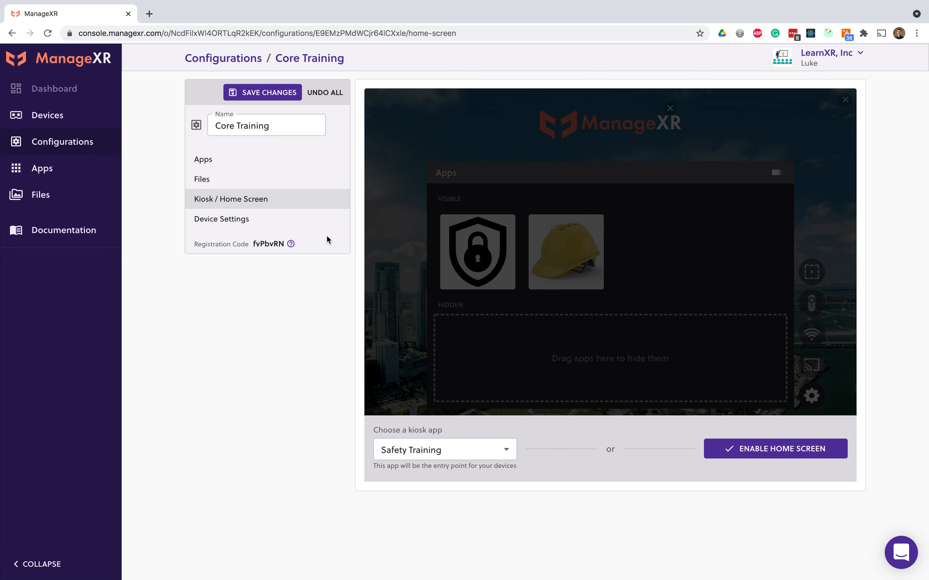
Step: In the device settings, disable USB debugging and USB file transfer for all devices, plus factory reset for Pico devices
{"action": "left_click", "coordinate": [323, 225]}
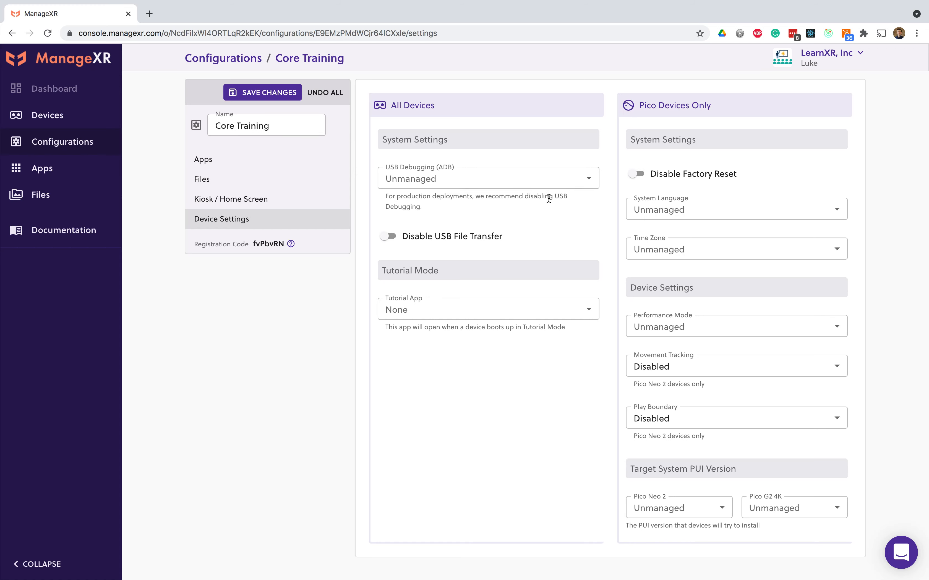
{"action": "left_click", "coordinate": [513, 181]}
{"action": "left_click", "coordinate": [495, 206]}
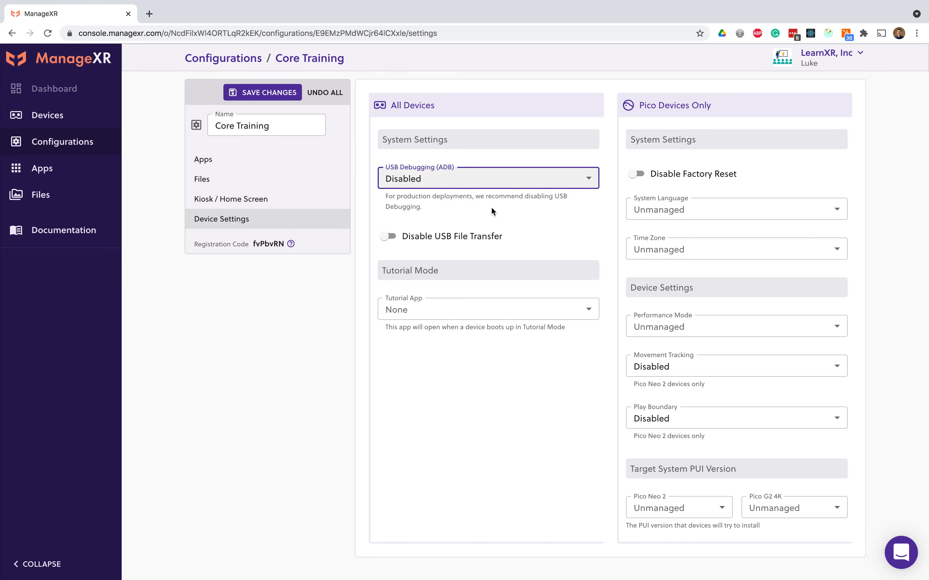
{"action": "left_click", "coordinate": [482, 237]}
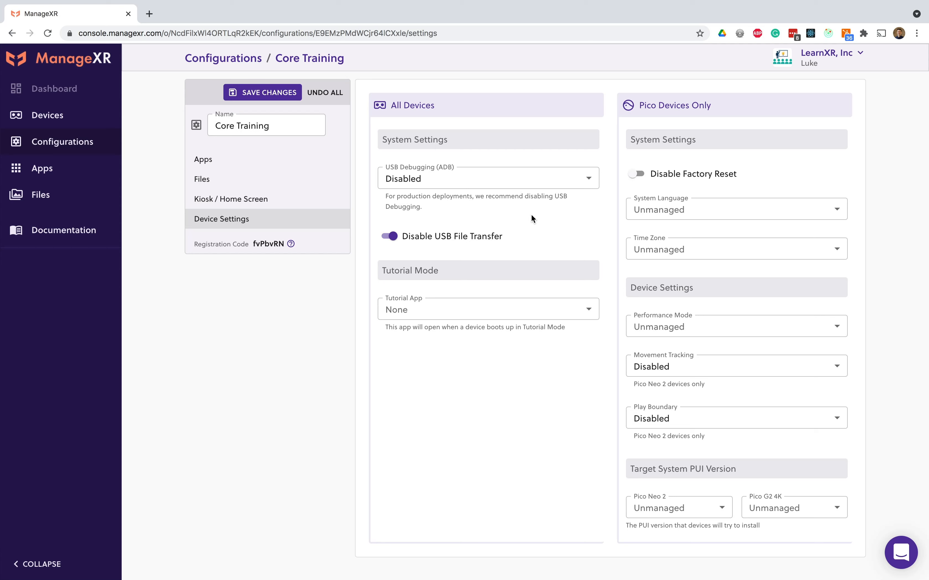
{"action": "left_click", "coordinate": [639, 174]}
Step: Set the Pico Neo 2 target system PUI version to 4.1.3 and save the configuration
{"action": "left_click", "coordinate": [687, 513]}
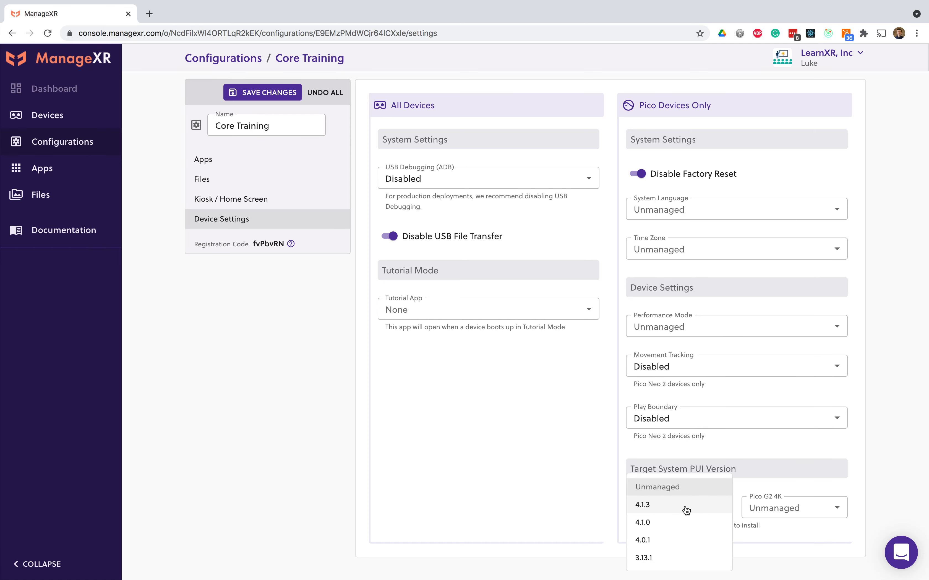
{"action": "left_click", "coordinate": [686, 506]}
{"action": "scroll", "coordinate": [668, 476], "scroll_direction": "down", "scroll_amount": 2}
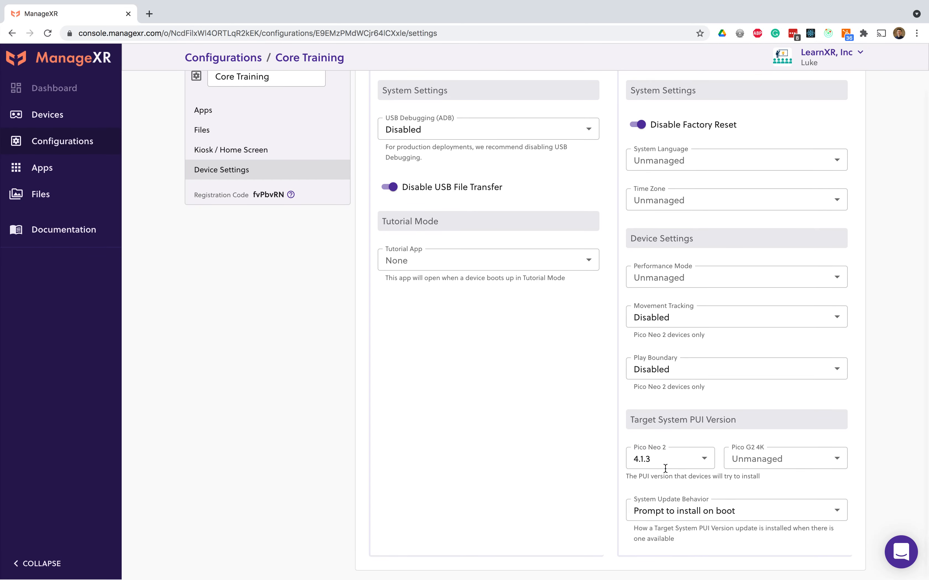
{"action": "scroll", "coordinate": [665, 468], "scroll_direction": "up", "scroll_amount": 2}
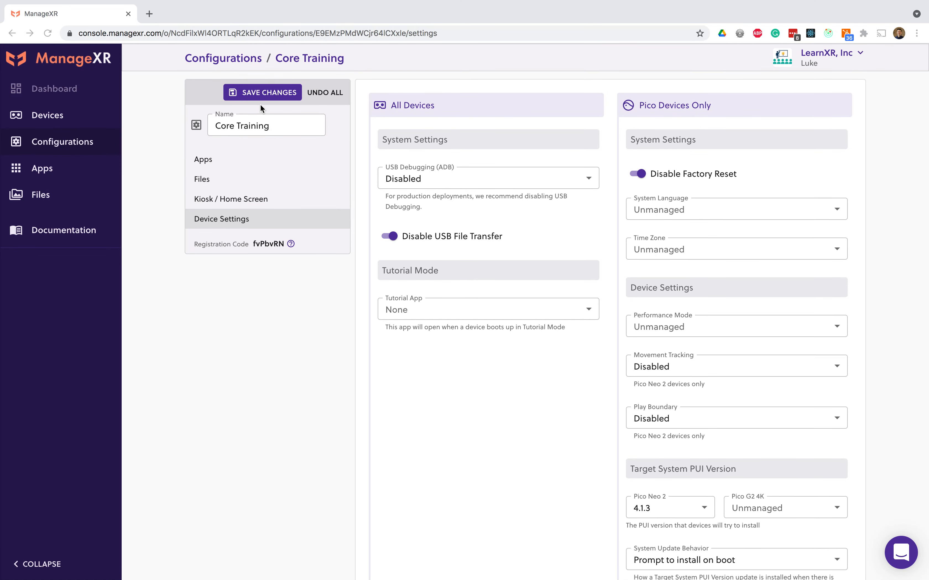
{"action": "left_click", "coordinate": [249, 92]}
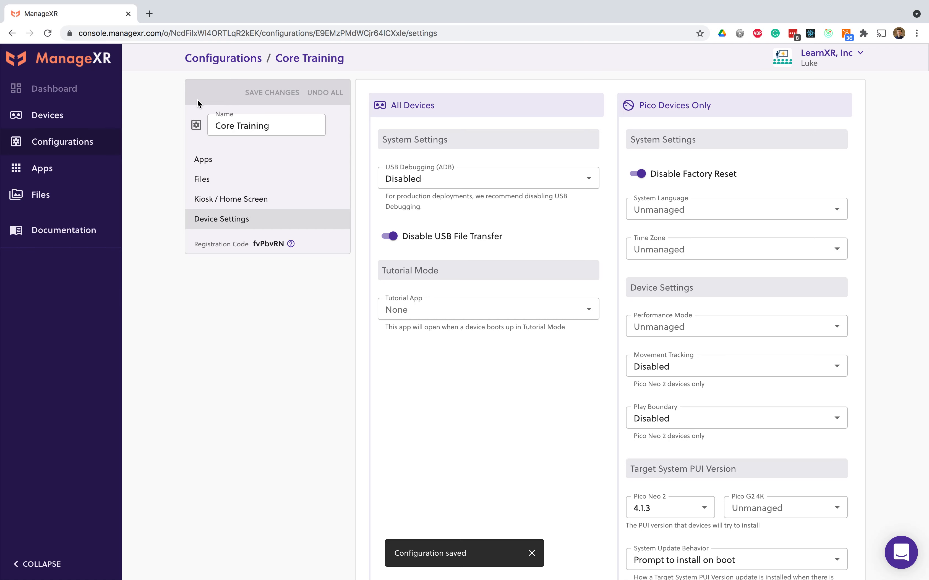
Step: Go back to the list of all devices
{"action": "left_click", "coordinate": [79, 121]}
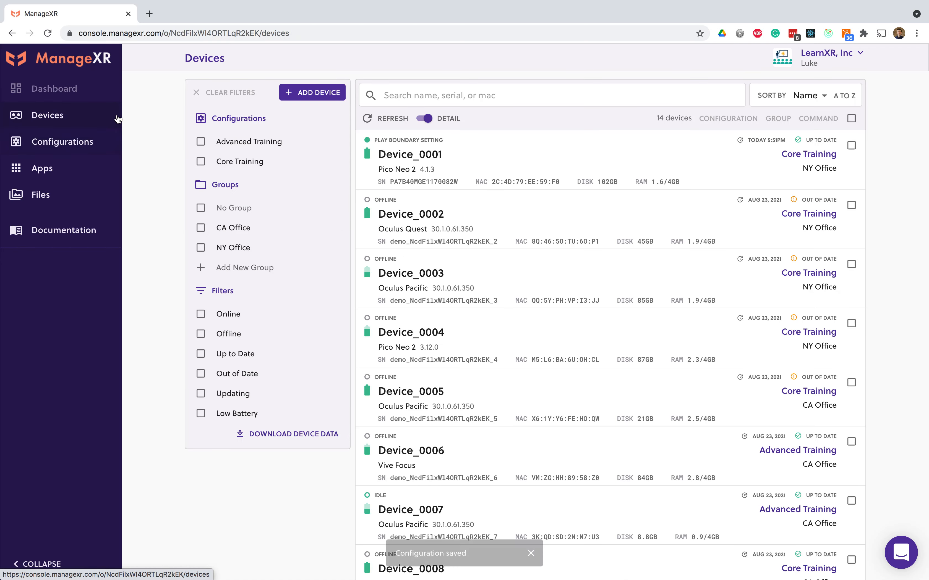
Step: View the details of Device_0002, including its app and file sync status, and return to the list of all devices
{"action": "left_click", "coordinate": [576, 219]}
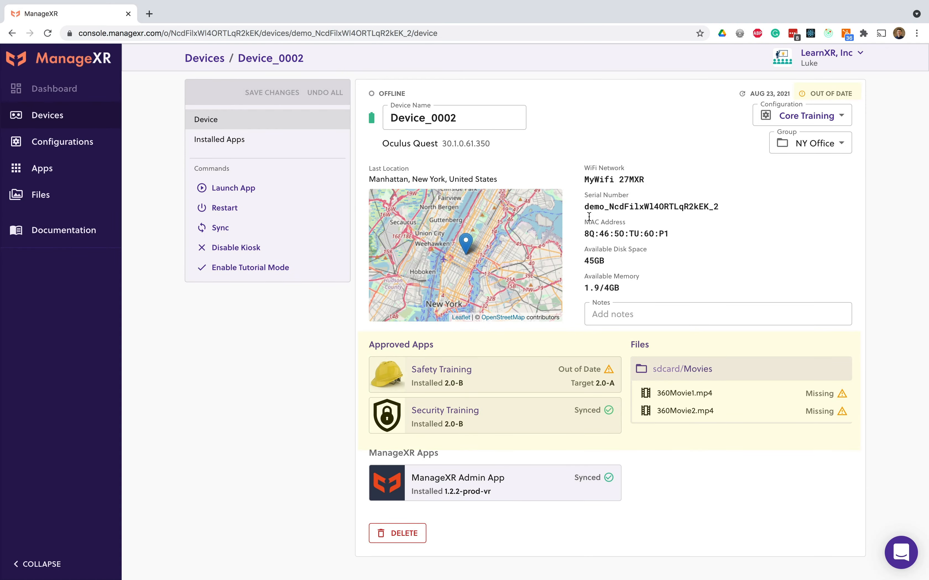
{"action": "left_click", "coordinate": [74, 115]}
Step: Open Device_0001 and remotely launch the Safety Training app on it
{"action": "left_click", "coordinate": [490, 176]}
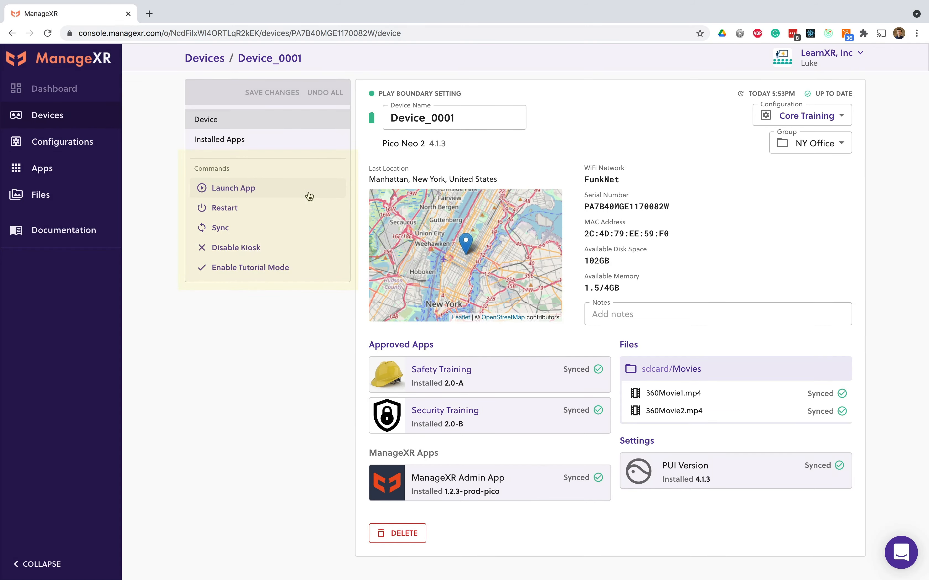
{"action": "left_click", "coordinate": [309, 196]}
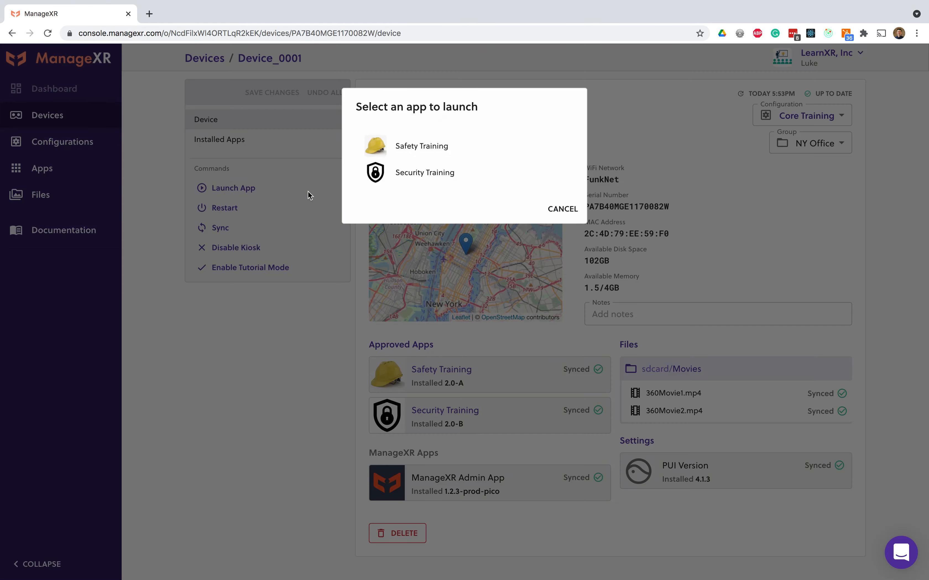
{"action": "left_click", "coordinate": [409, 148]}
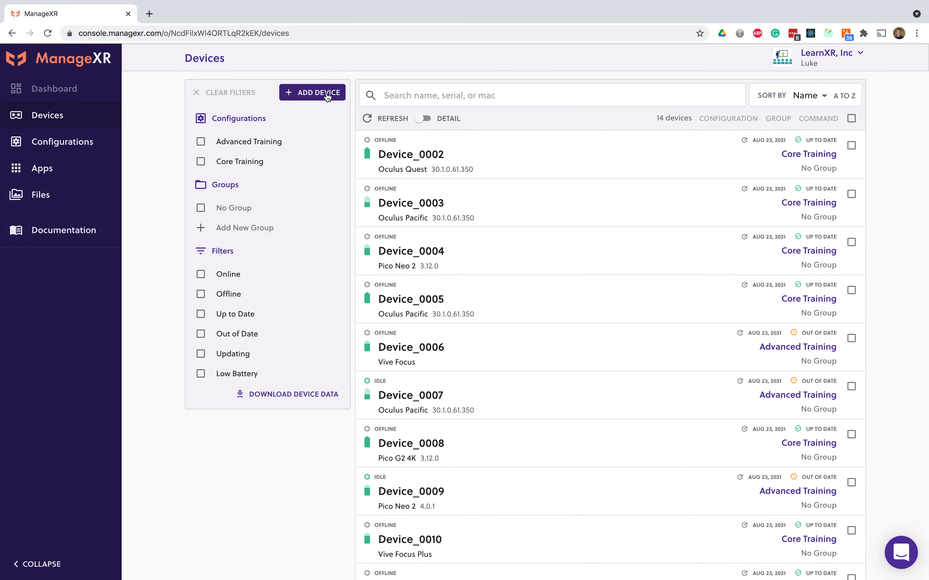
Step: Open the instructions for adding a device, and log in to the ManageXR Device Setup Tool with the account e-mail and password
{"action": "left_click", "coordinate": [327, 95]}
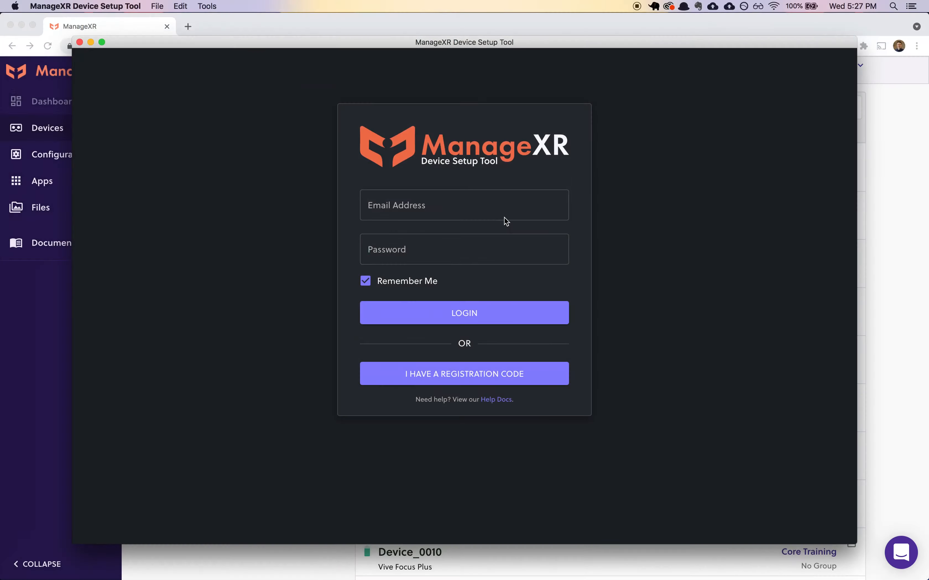
{"action": "left_click", "coordinate": [504, 217]}
{"action": "key", "text": "Tab"}
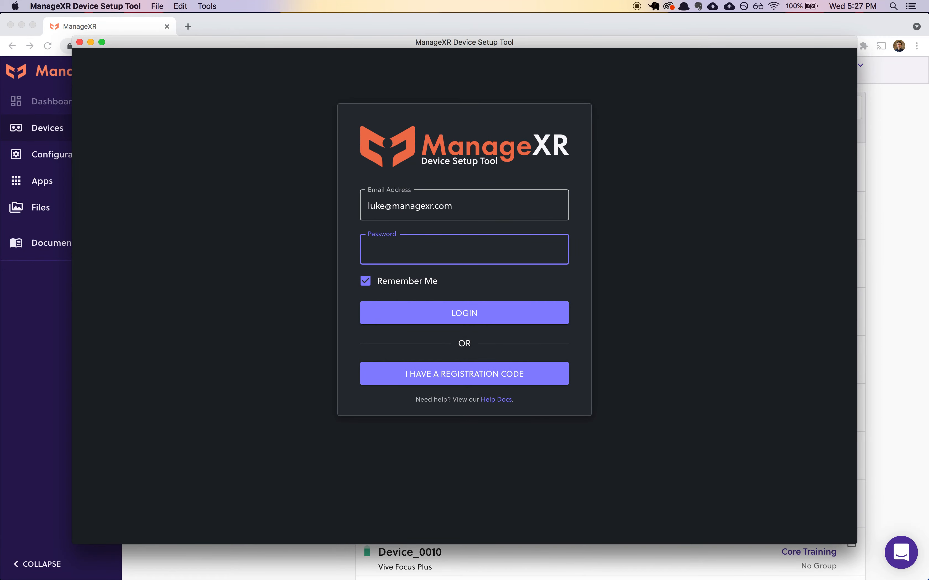
{"action": "type", "text": "********"}
{"action": "key", "text": "Return"}
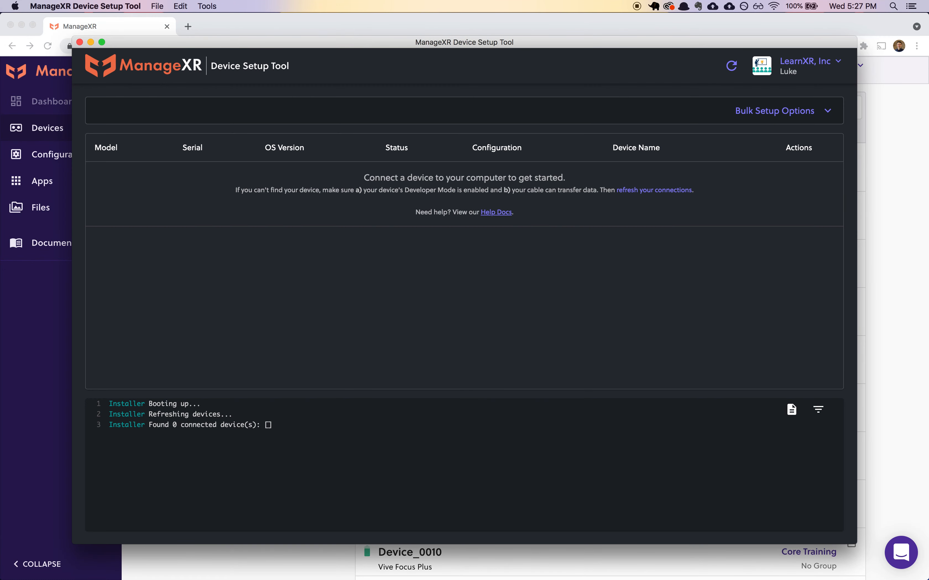
Step: Refresh the connected devices and install ManageXR on the Pico Neo 2 with the Core Training configuration
{"action": "left_click", "coordinate": [732, 67]}
{"action": "left_click", "coordinate": [731, 67]}
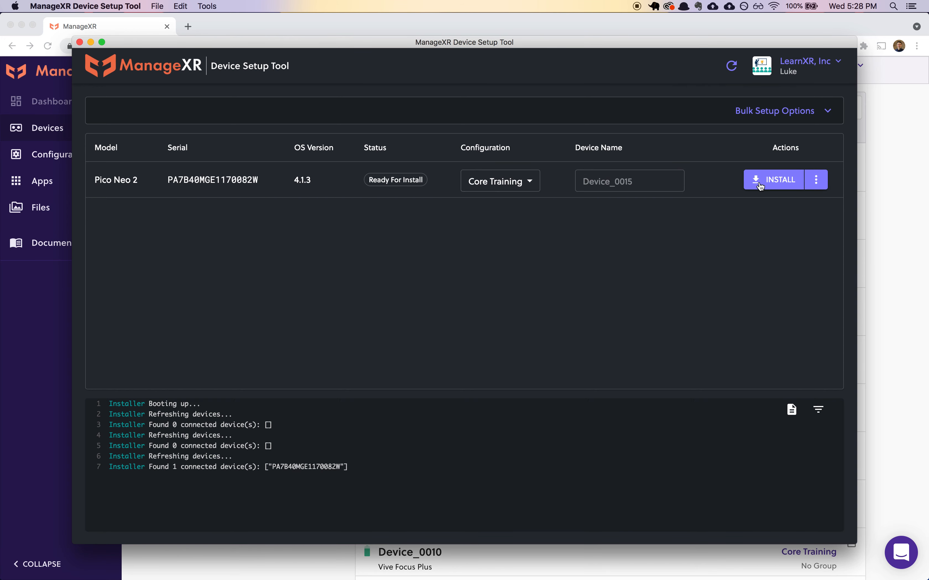
{"action": "left_click", "coordinate": [764, 185]}
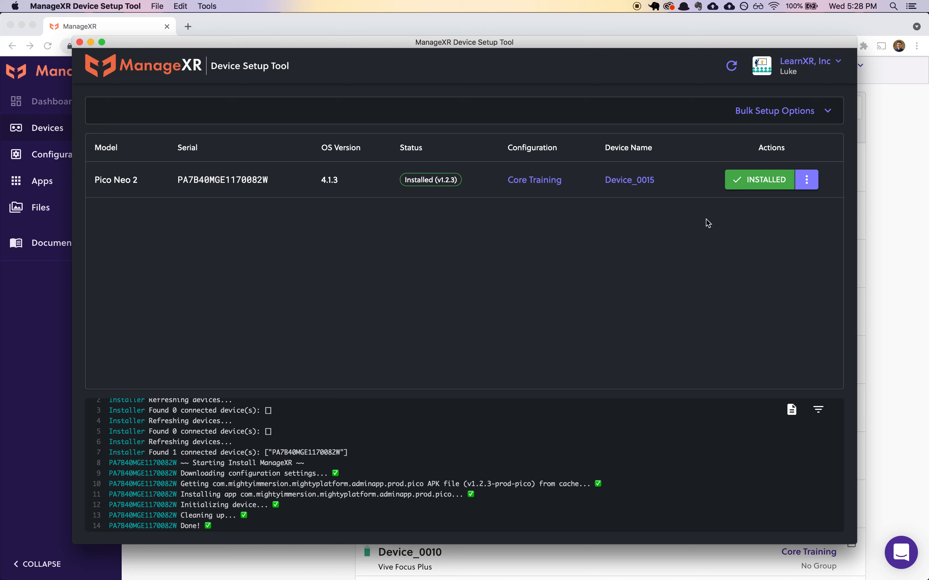
Step: Add the WiFi network LocalNetwork with its network password to the connected Pico Neo 2
{"action": "left_click", "coordinate": [812, 184]}
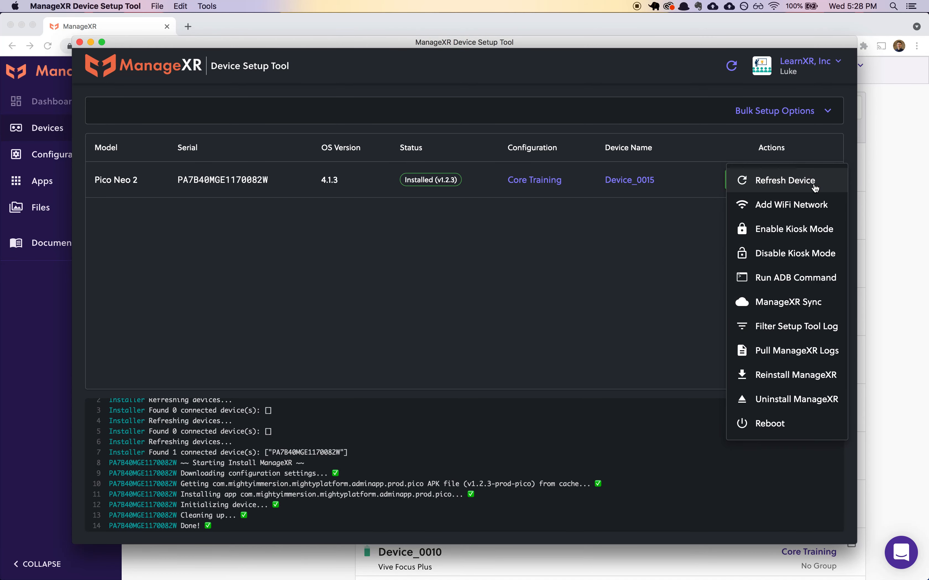
{"action": "left_click", "coordinate": [825, 204]}
{"action": "type", "text": "LocalNetwork"}
{"action": "key", "text": "Tab"}
{"action": "type", "text": "password"}
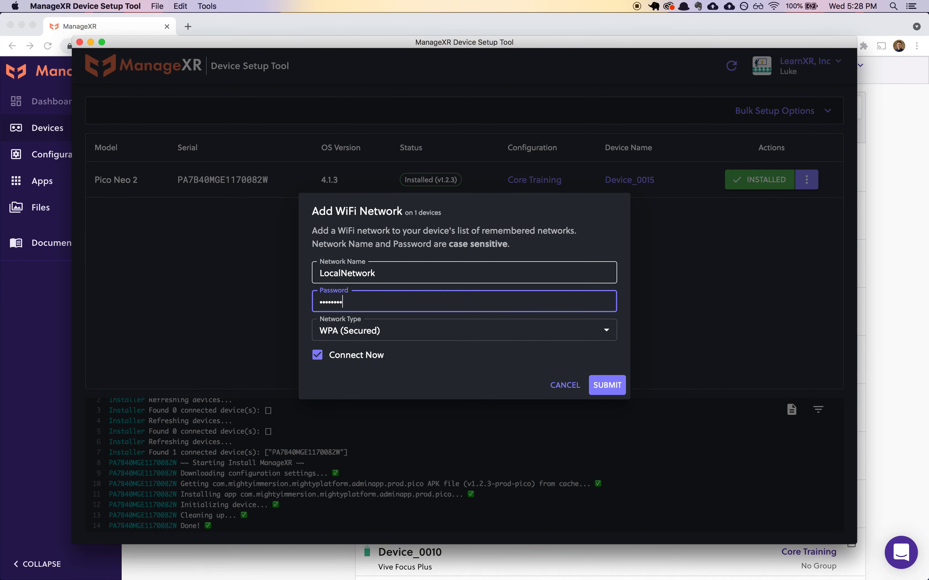
{"action": "key", "text": "Return"}
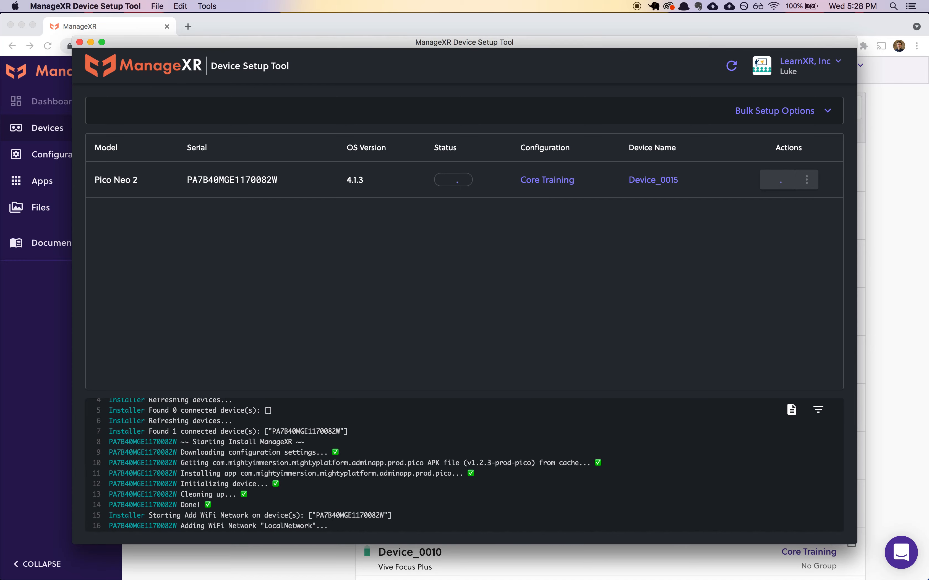